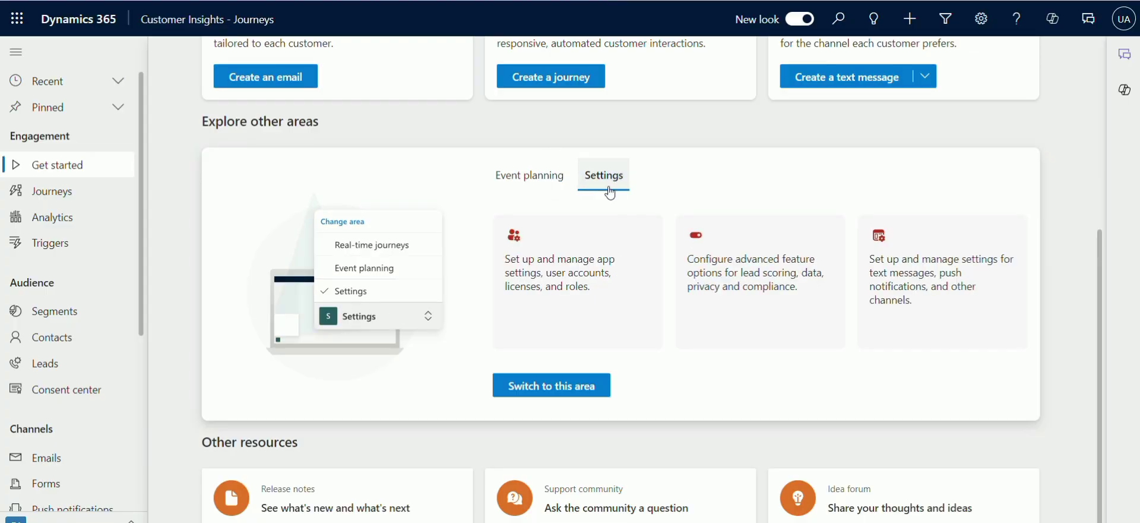
Step: Switch to the Settings area and open the Push notifications page showing no mobile apps
{"action": "left_click", "coordinate": [541, 386]}
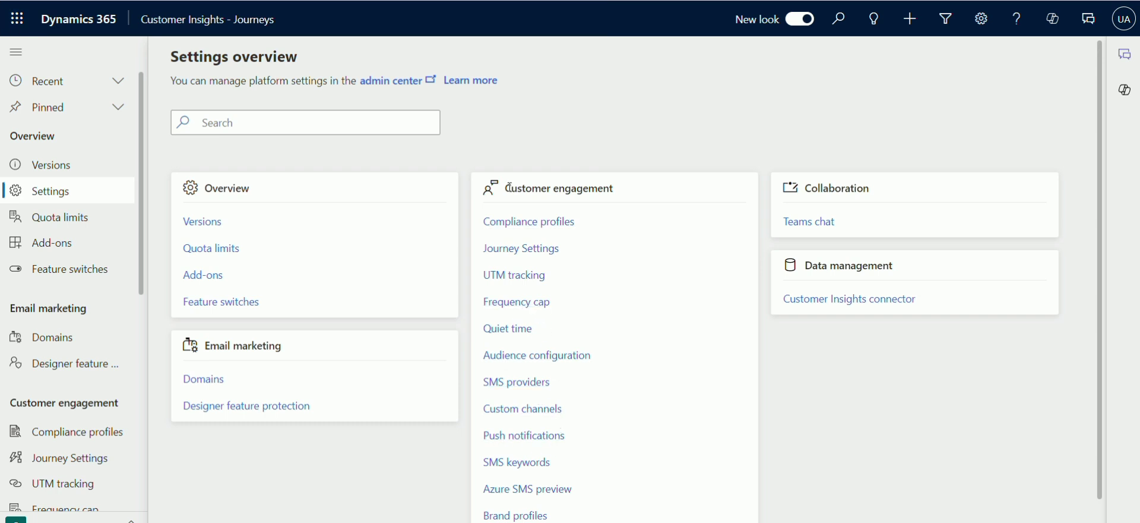
{"action": "left_click_drag", "start_coordinate": [509, 186], "coordinate": [627, 211]}
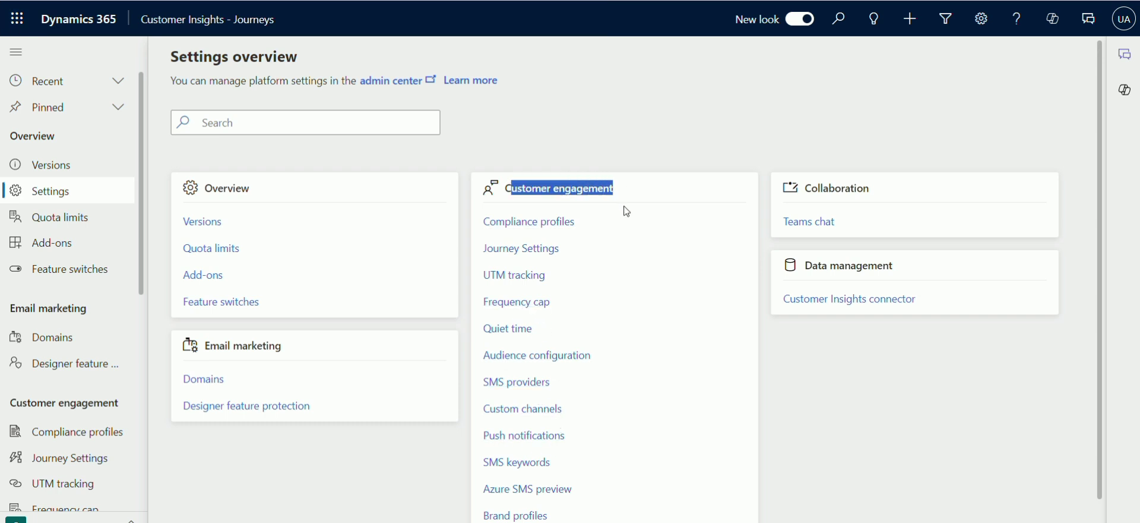
{"action": "left_click", "coordinate": [513, 438]}
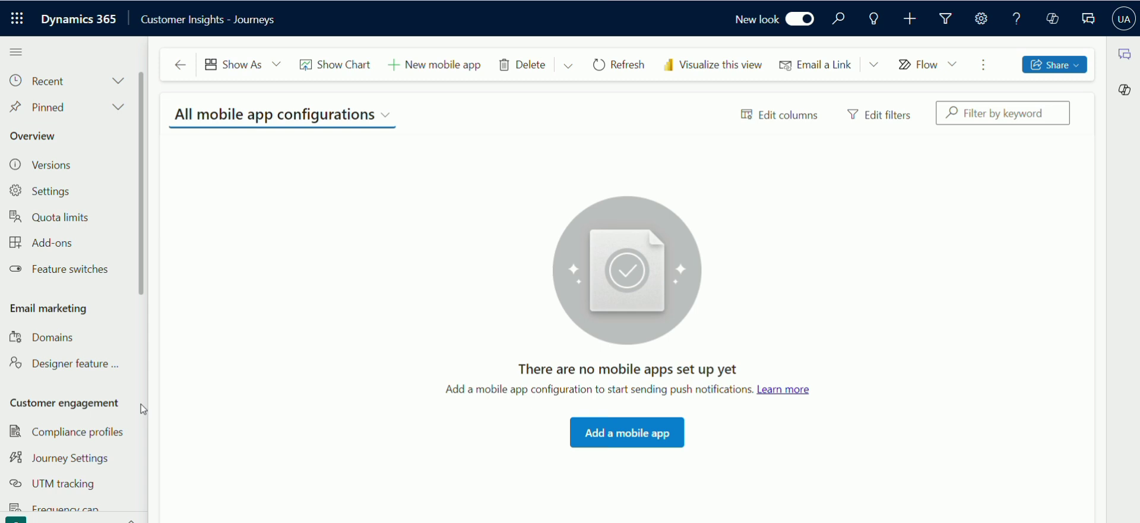
Step: Go back to Real-time journeys and create a new push notification, Push notification 1
{"action": "left_click", "coordinate": [111, 519]}
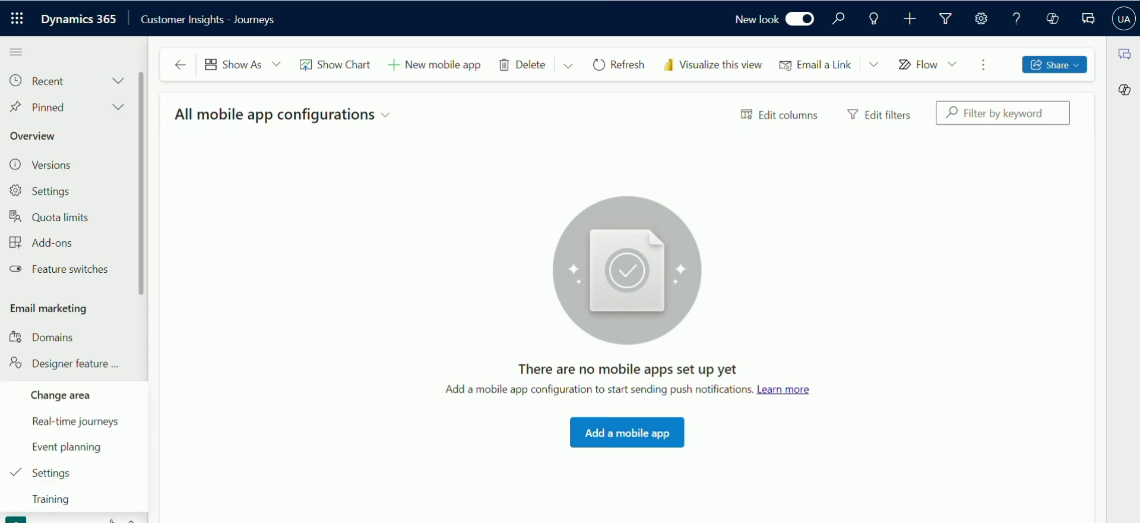
{"action": "left_click", "coordinate": [95, 419]}
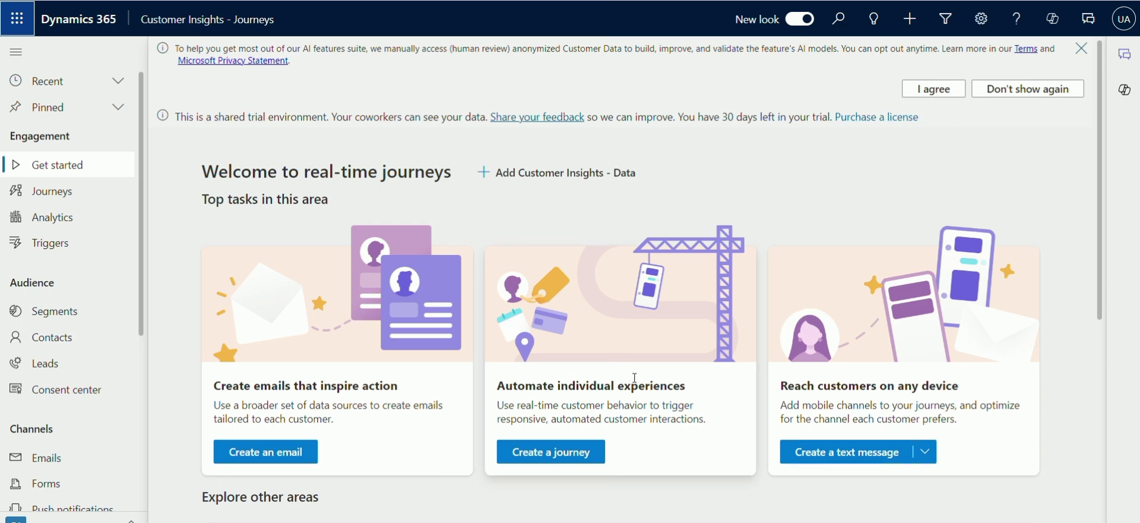
{"action": "left_click", "coordinate": [925, 455]}
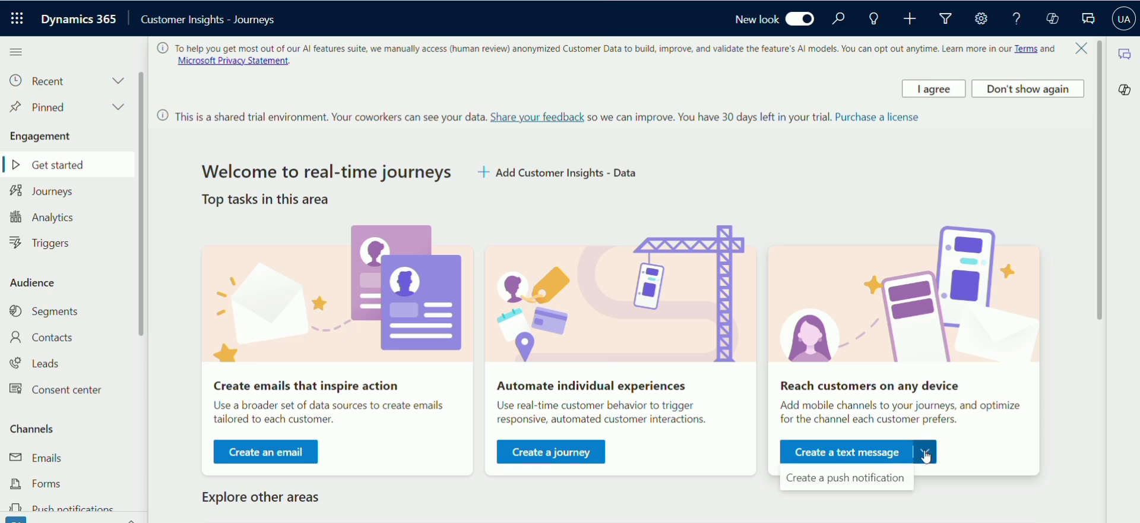
{"action": "left_click", "coordinate": [832, 483]}
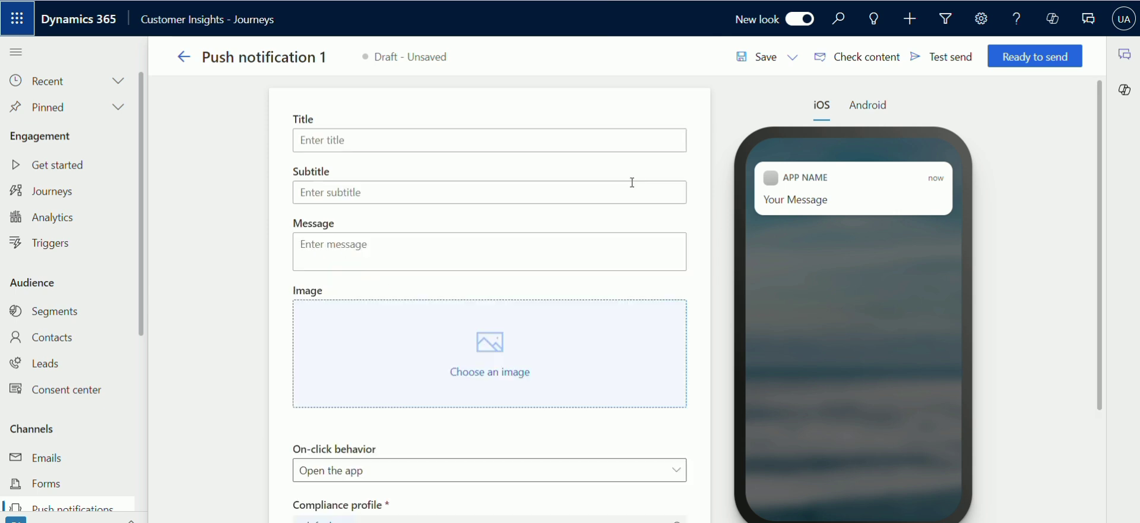
Step: Enter the title 'Good Morning' and type 'Offers' into the subtitle
{"action": "left_click", "coordinate": [457, 141]}
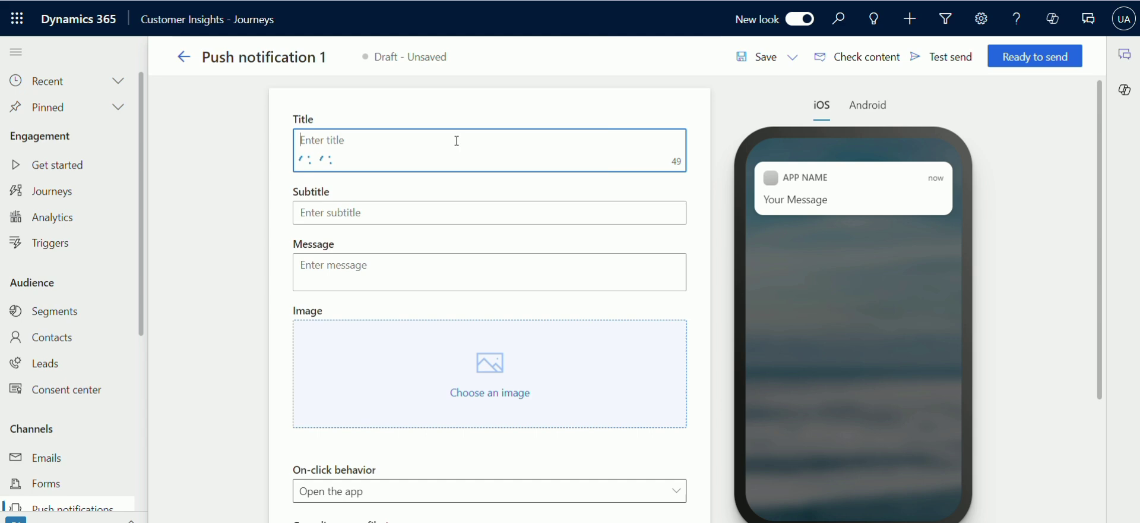
{"action": "type", "text": "Good"}
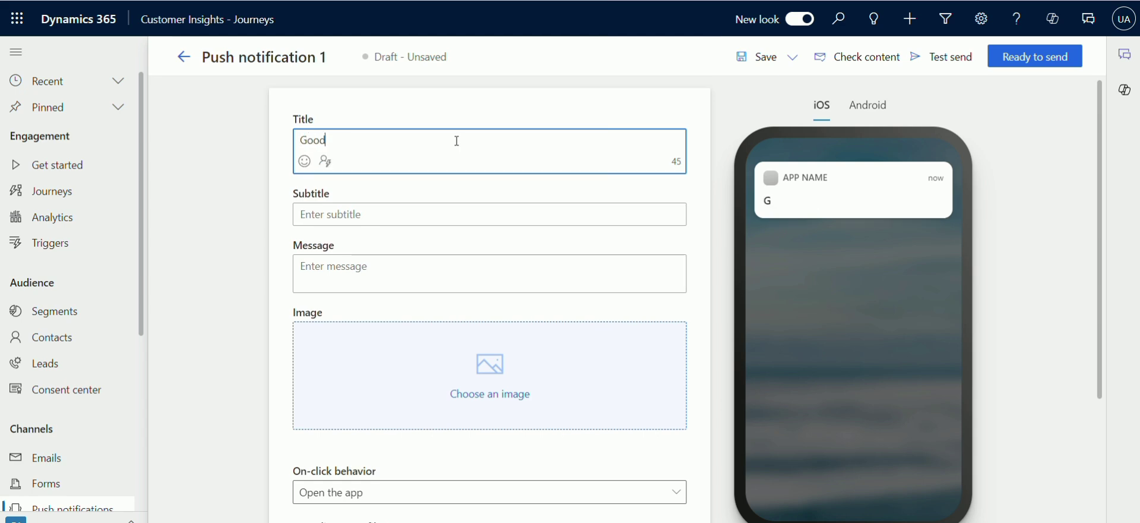
{"action": "type", "text": " Morning"}
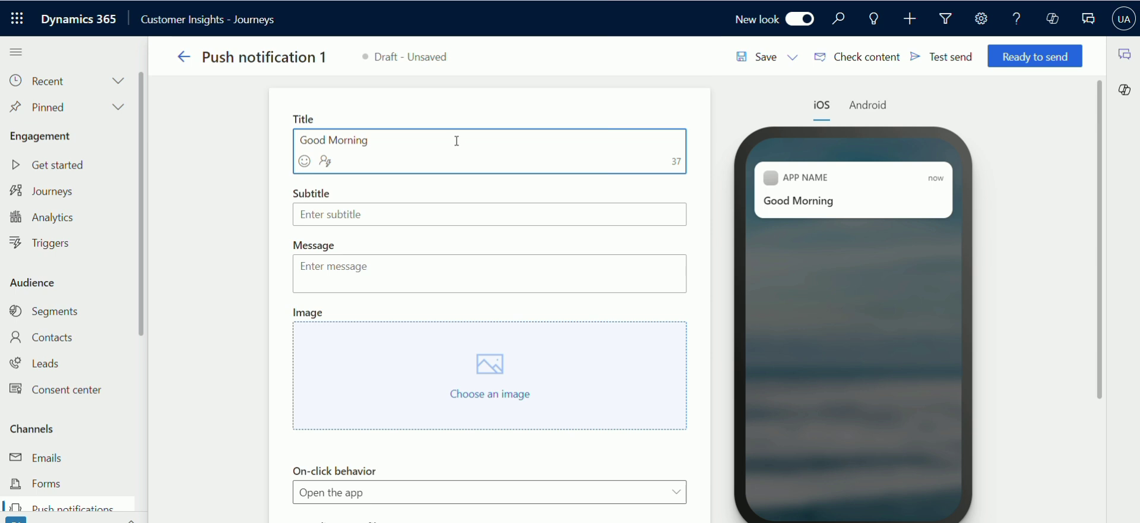
{"action": "left_click", "coordinate": [404, 217]}
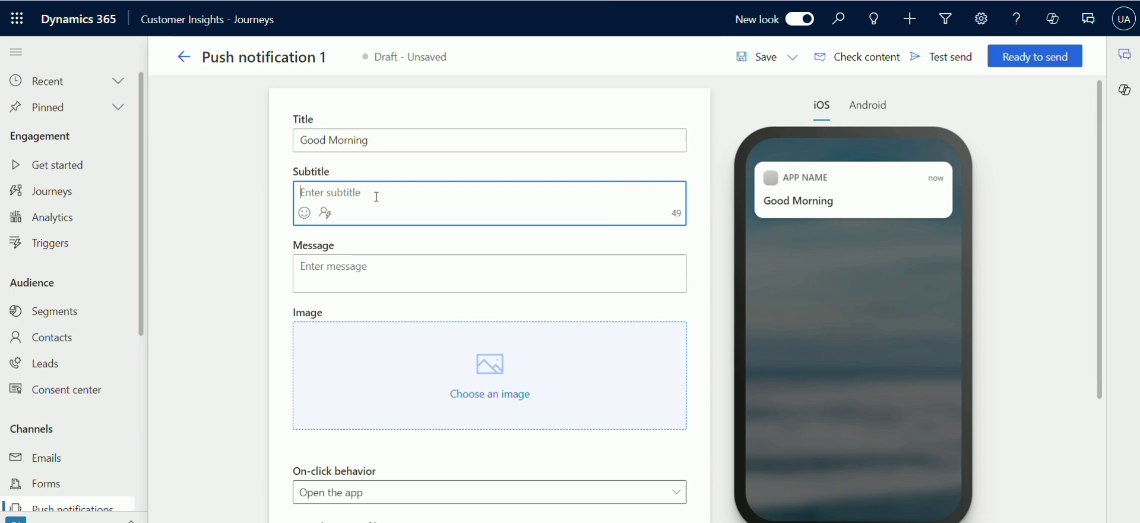
{"action": "type", "text": "Offers"}
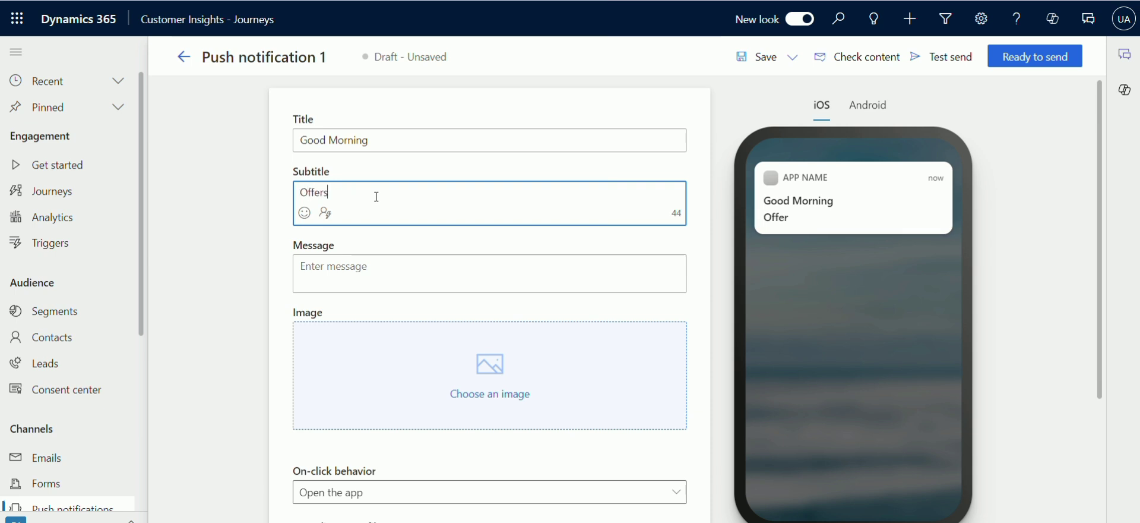
Step: Add the fire emoji after Offers and prefix 'Live' so the subtitle reads 'Live Offers 🔥'
{"action": "left_click", "coordinate": [313, 218]}
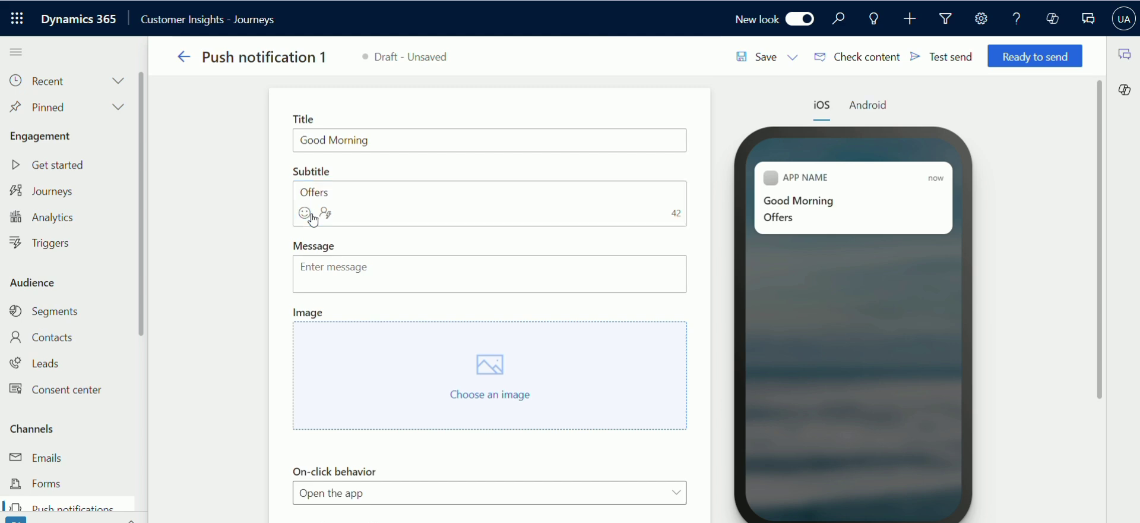
{"action": "left_click", "coordinate": [319, 235]}
{"action": "type", "text": "f"}
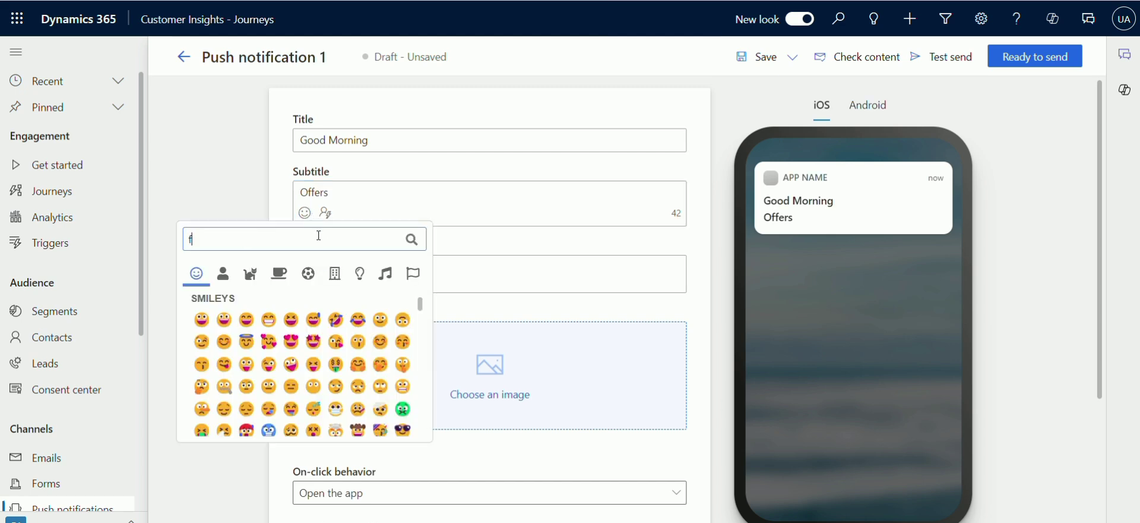
{"action": "type", "text": "ire"}
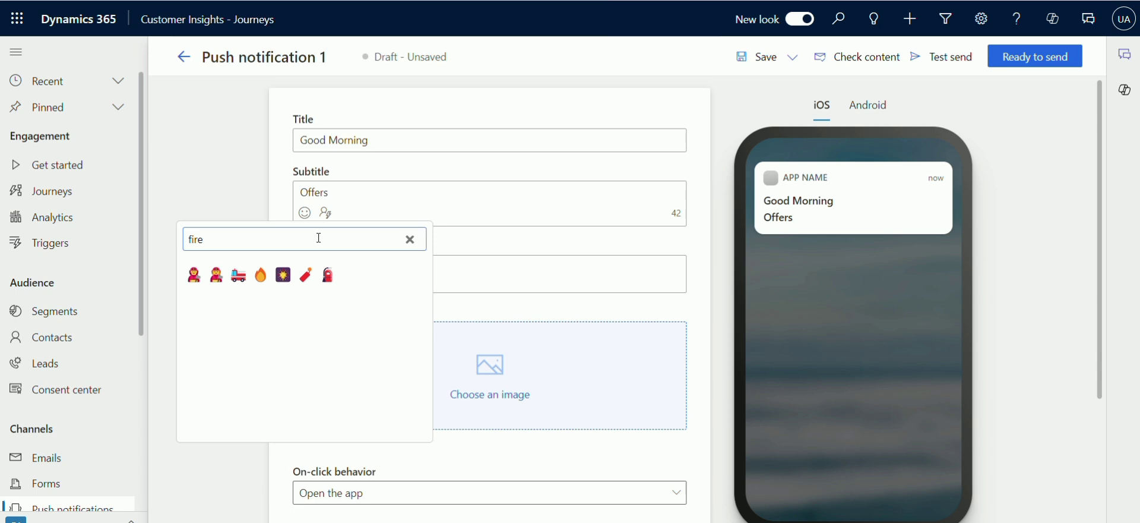
{"action": "left_click", "coordinate": [260, 275]}
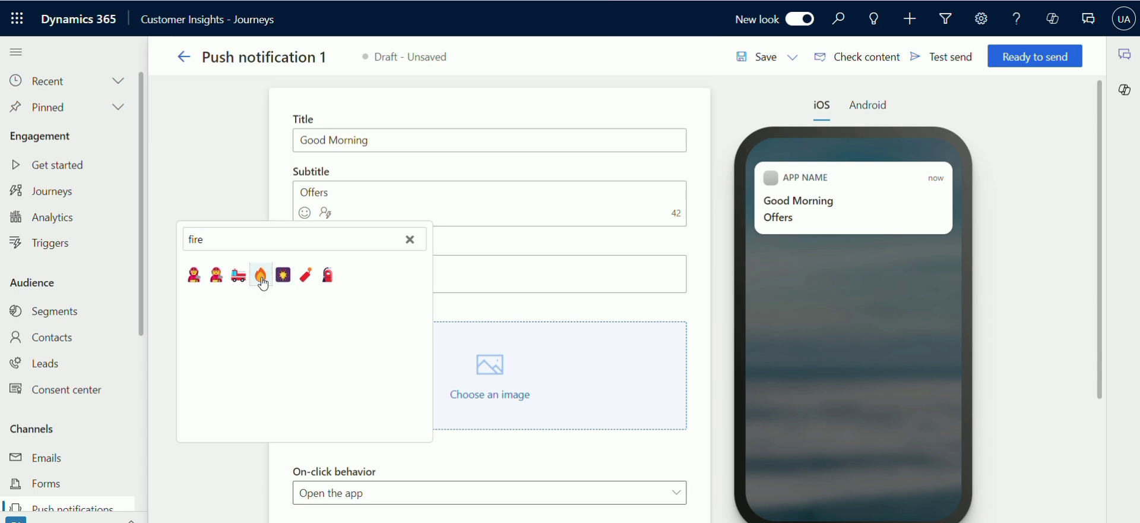
{"action": "left_click", "coordinate": [392, 189]}
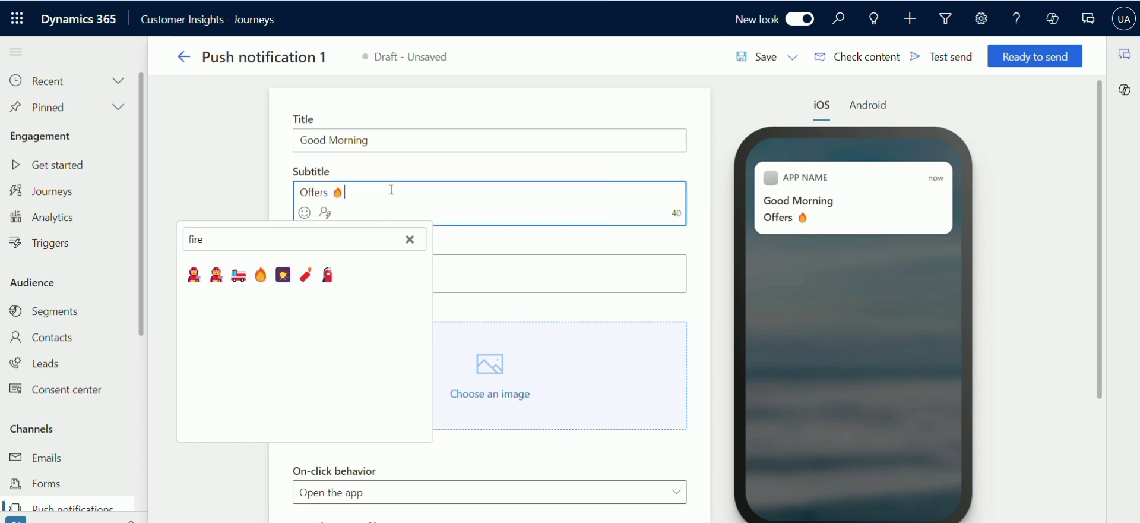
{"action": "left_click", "coordinate": [302, 192]}
{"action": "type", "text": "Live"}
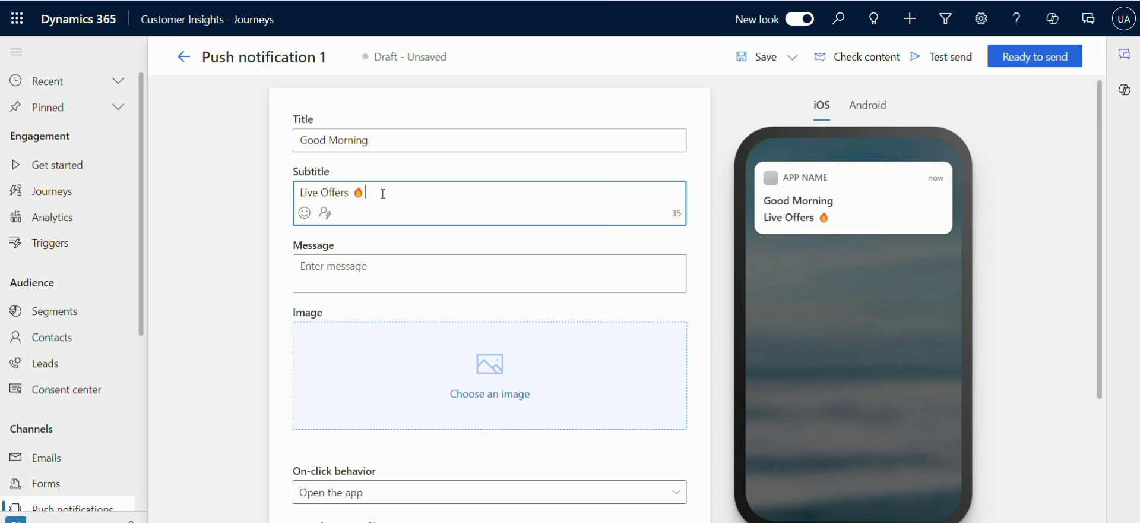
Step: Upload 'crmonce latest logo (1).jpg' to the library and attach it as the notification image
{"action": "left_click", "coordinate": [489, 385]}
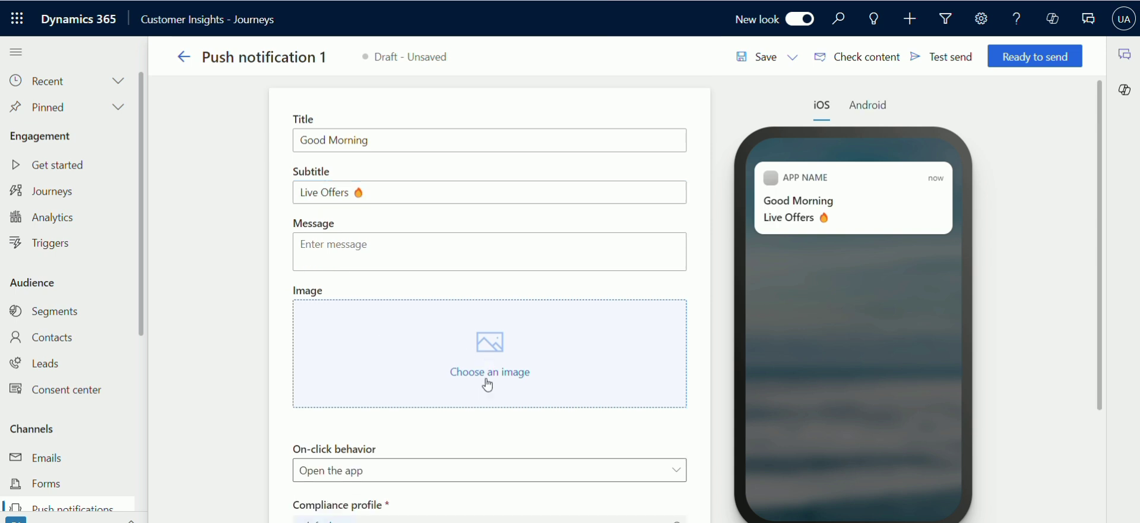
{"action": "left_click", "coordinate": [488, 385]}
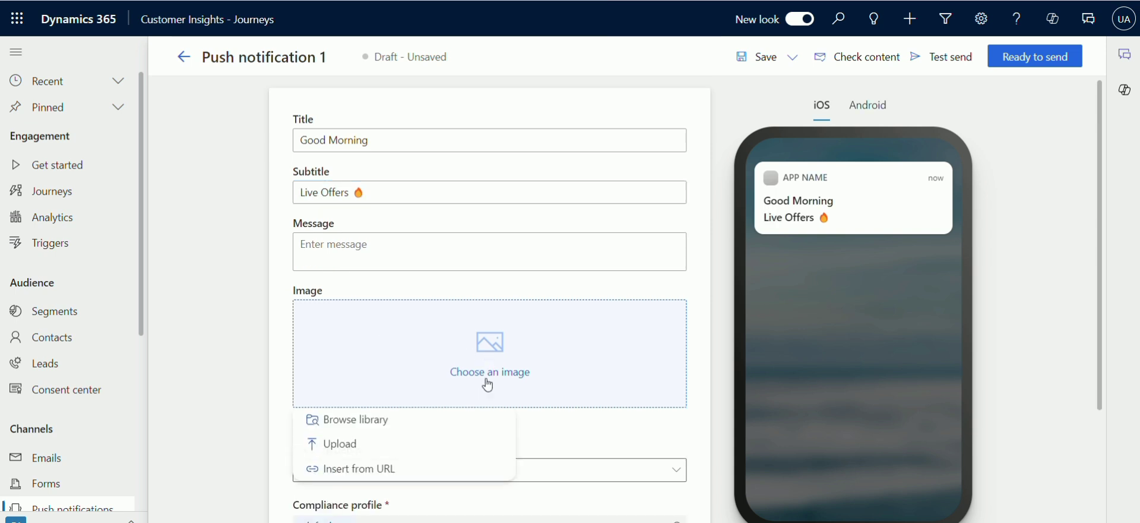
{"action": "left_click", "coordinate": [391, 421]}
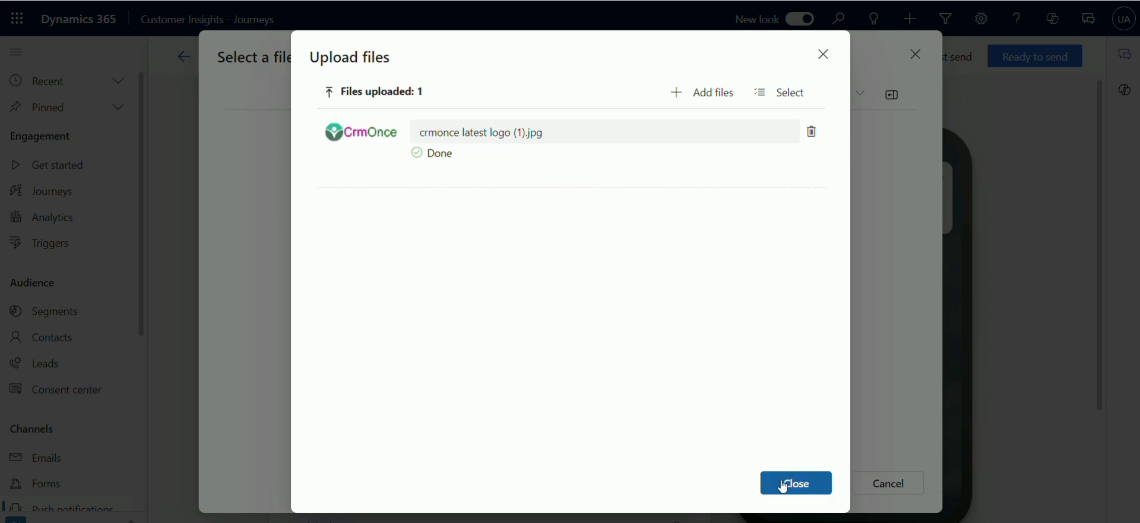
{"action": "left_click", "coordinate": [784, 487]}
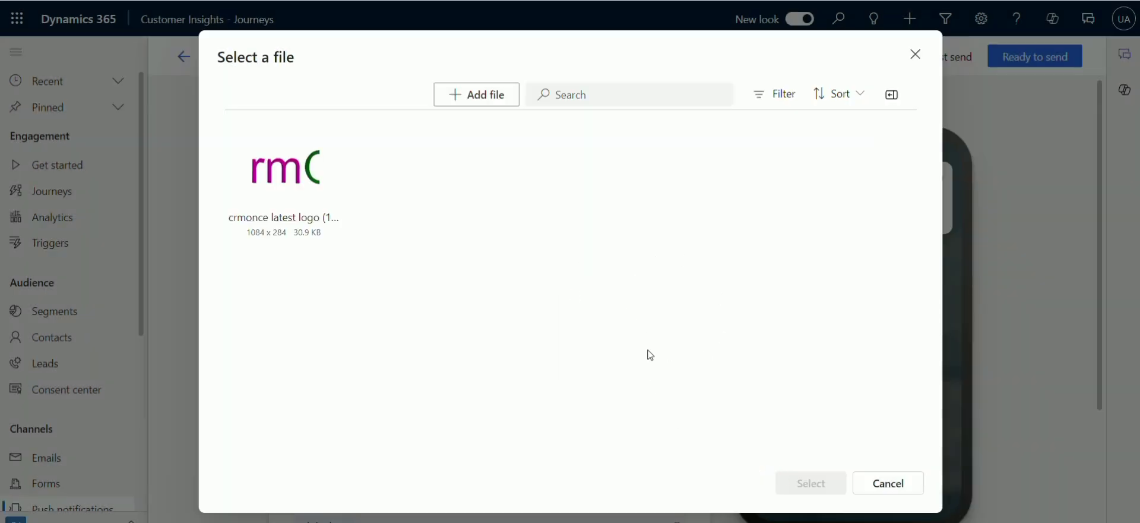
{"action": "left_click", "coordinate": [278, 171]}
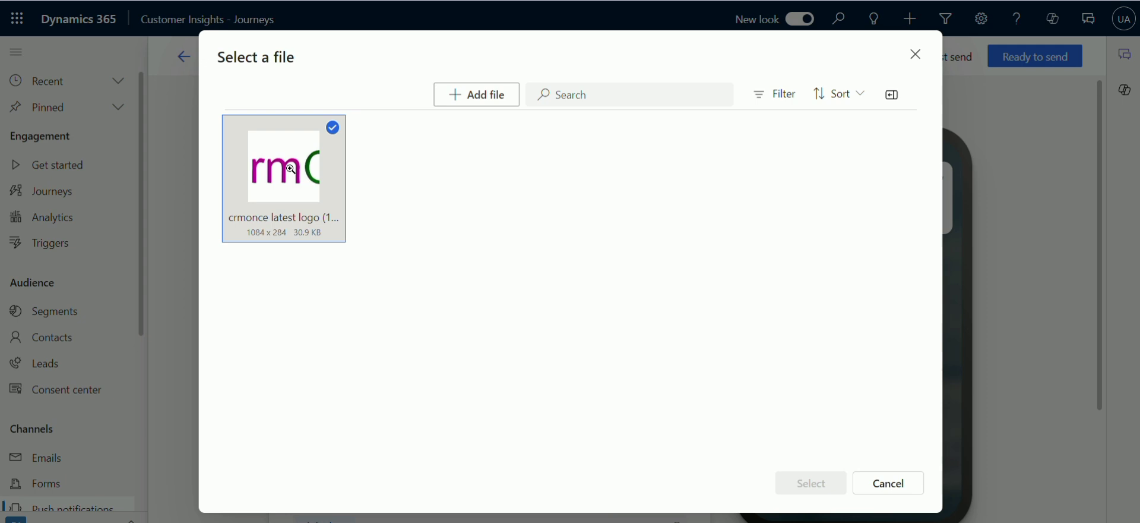
{"action": "left_click", "coordinate": [810, 481]}
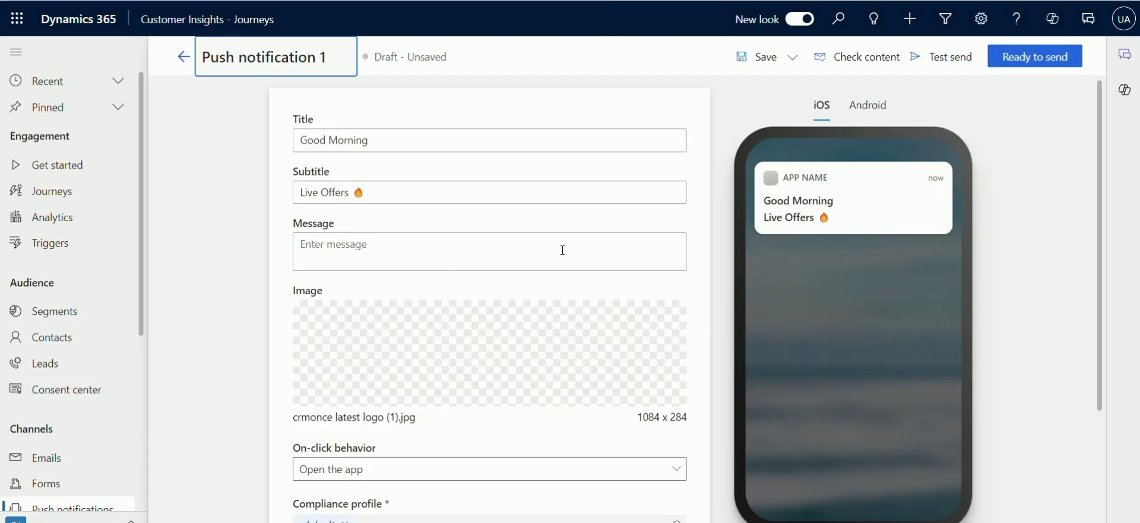
Step: Save the push notification draft and run Check content, which finds no errors
{"action": "scroll", "coordinate": [563, 249], "scroll_direction": "down", "scroll_amount": 3}
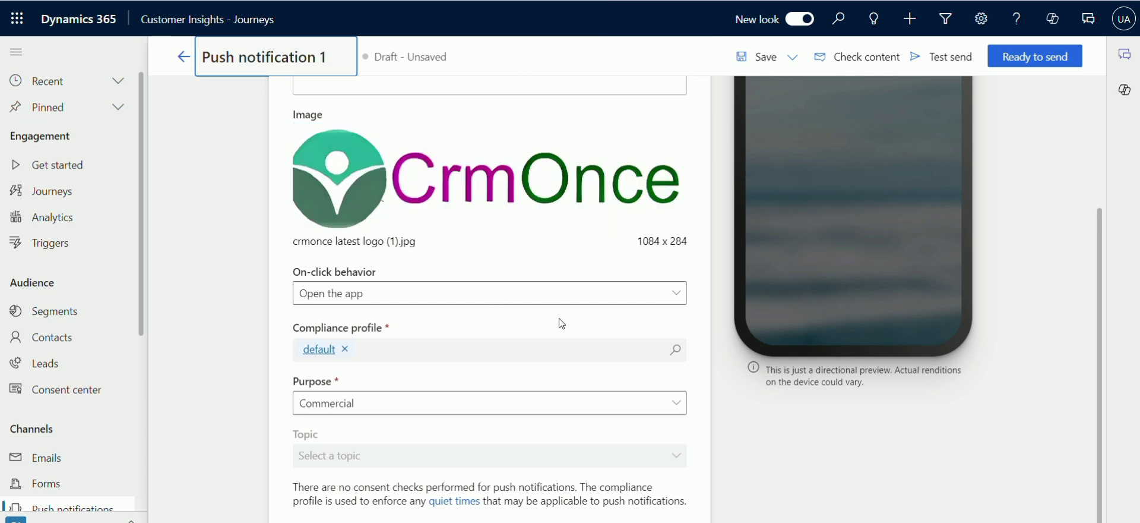
{"action": "scroll", "coordinate": [559, 318], "scroll_direction": "up", "scroll_amount": 3}
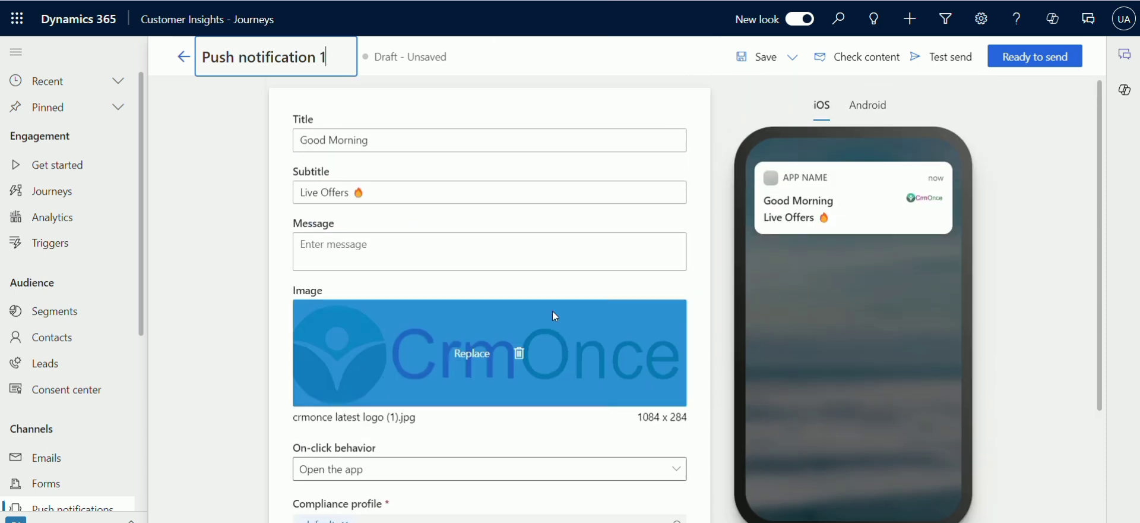
{"action": "left_click", "coordinate": [754, 63]}
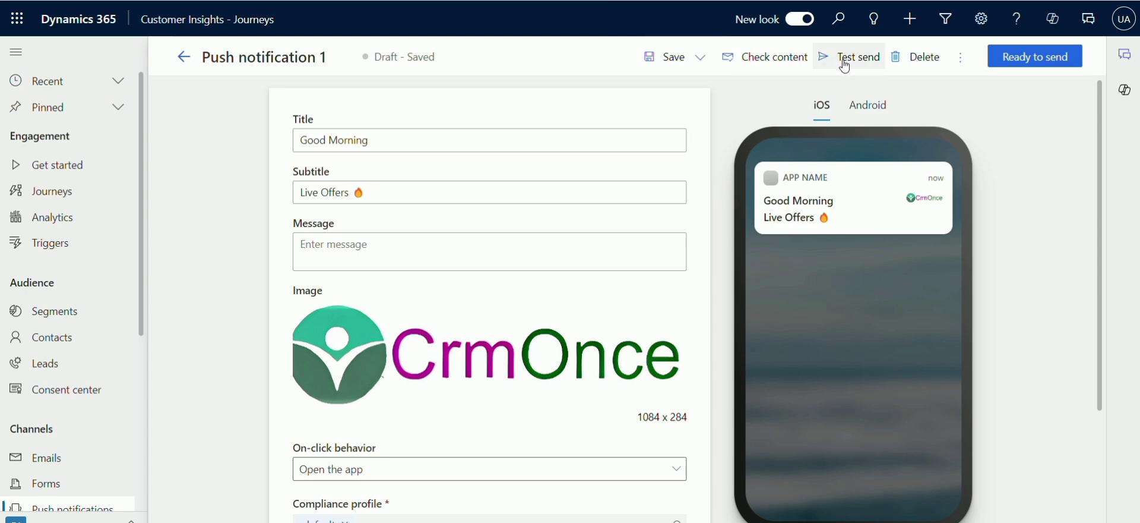
{"action": "left_click", "coordinate": [756, 59]}
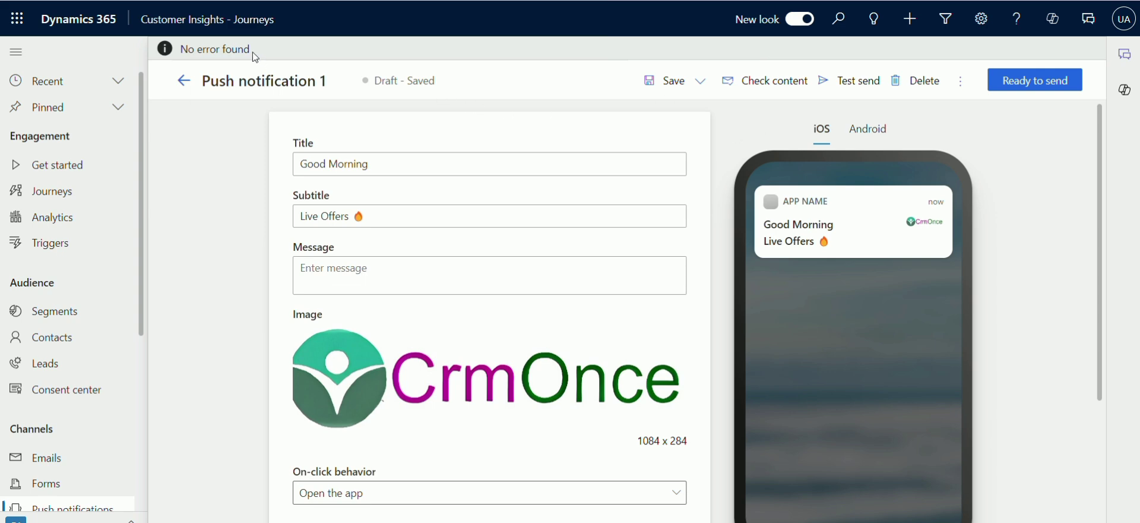
{"action": "left_click", "coordinate": [1019, 86]}
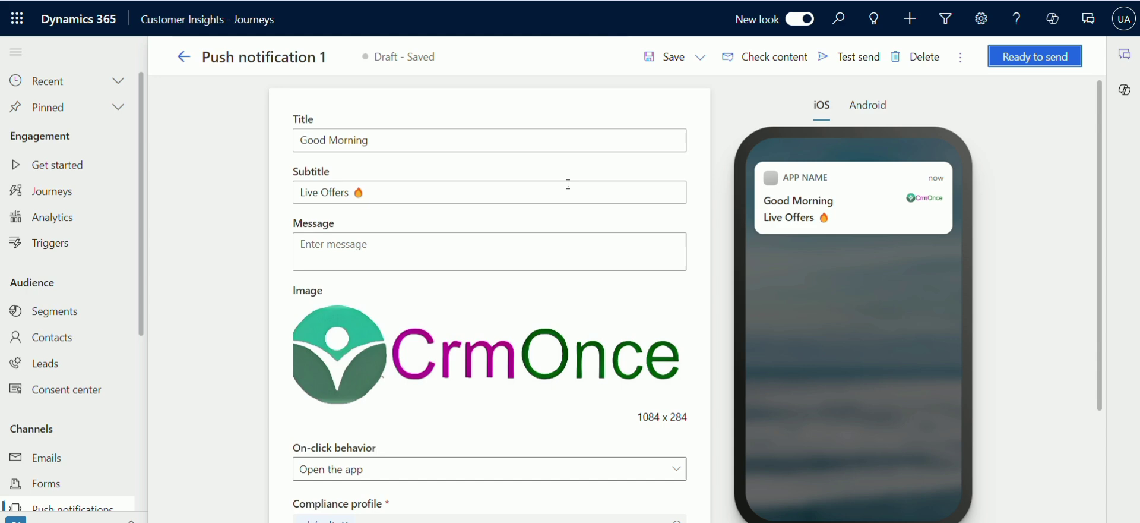
Step: Mark Push notification 1 Ready to send and bring up the Test send dialog
{"action": "left_click", "coordinate": [1007, 64]}
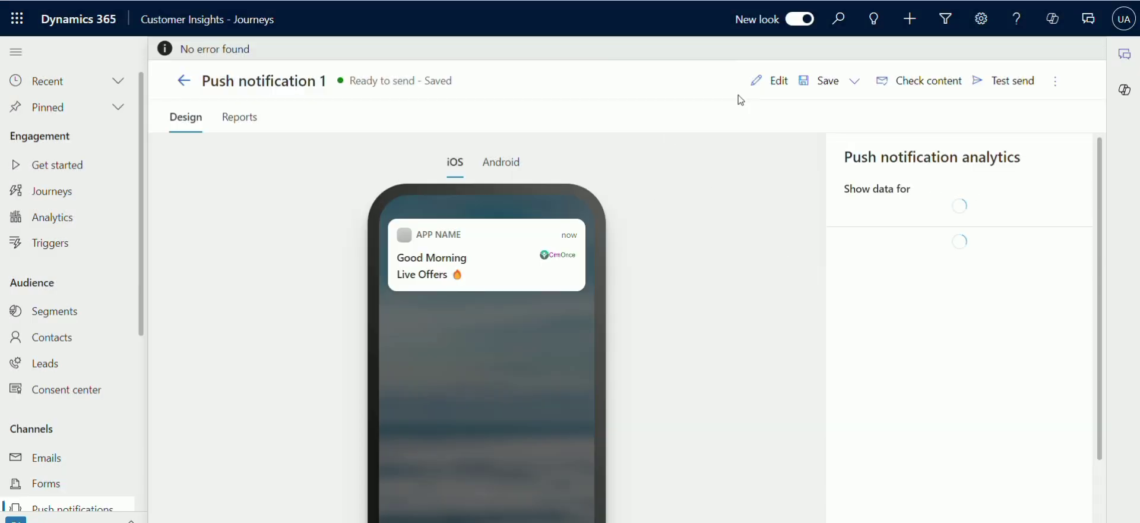
{"action": "left_click", "coordinate": [1008, 79]}
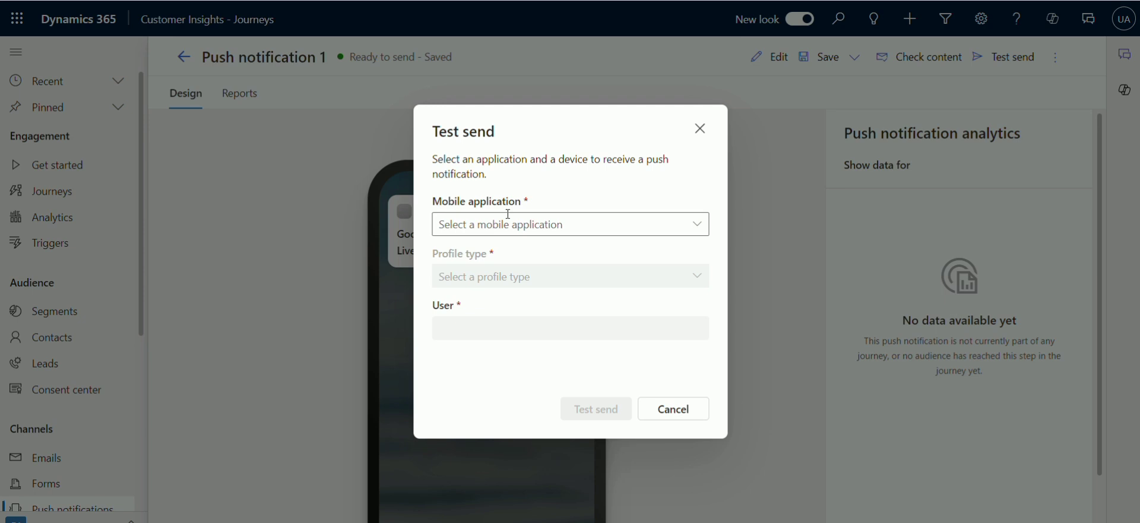
{"action": "left_click_drag", "start_coordinate": [449, 202], "coordinate": [509, 202]}
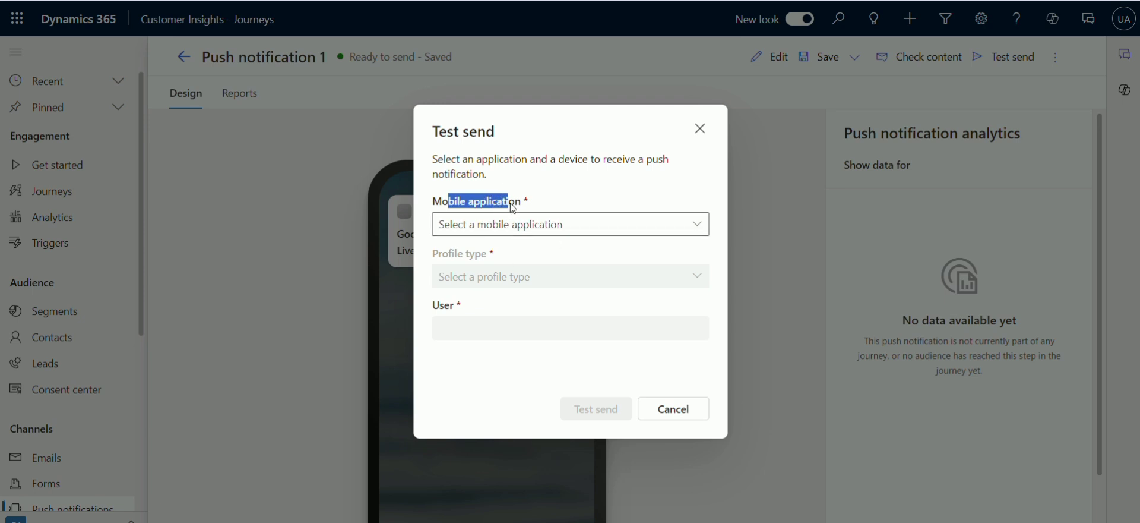